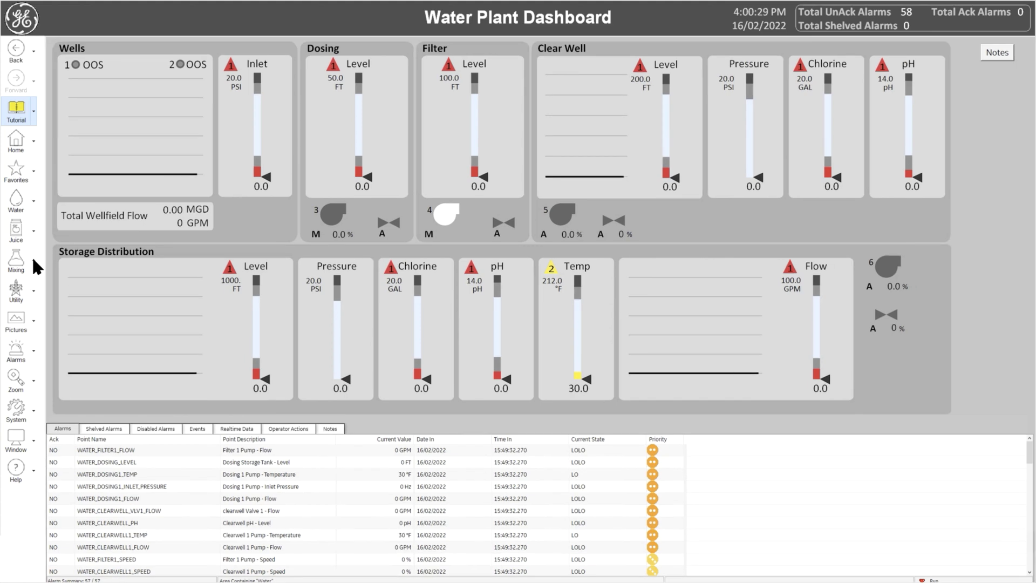
Open the Pharmaceutical mixing picture from the Mixing sidebar list, then show the System menu.
click(35, 261)
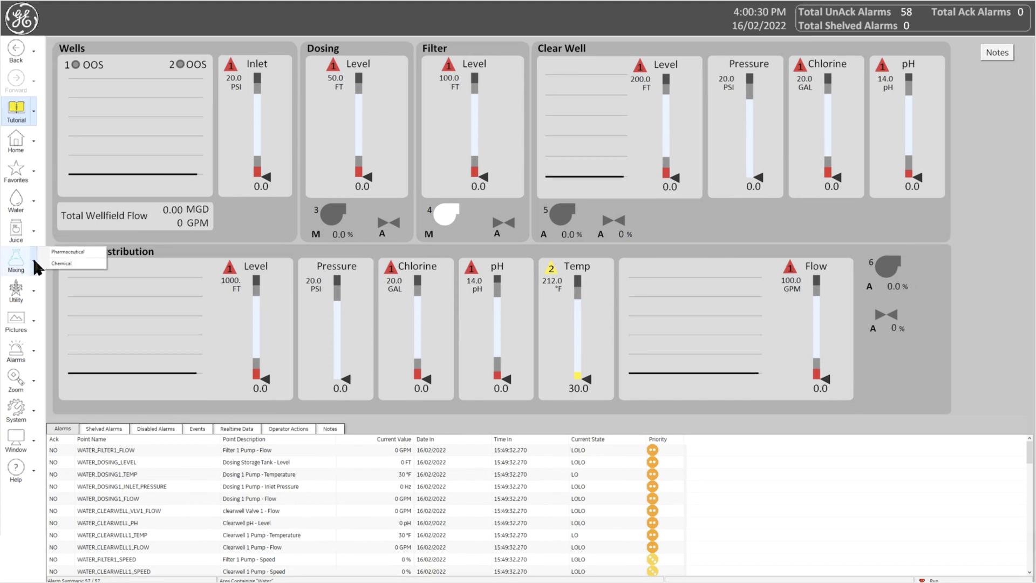
click(68, 251)
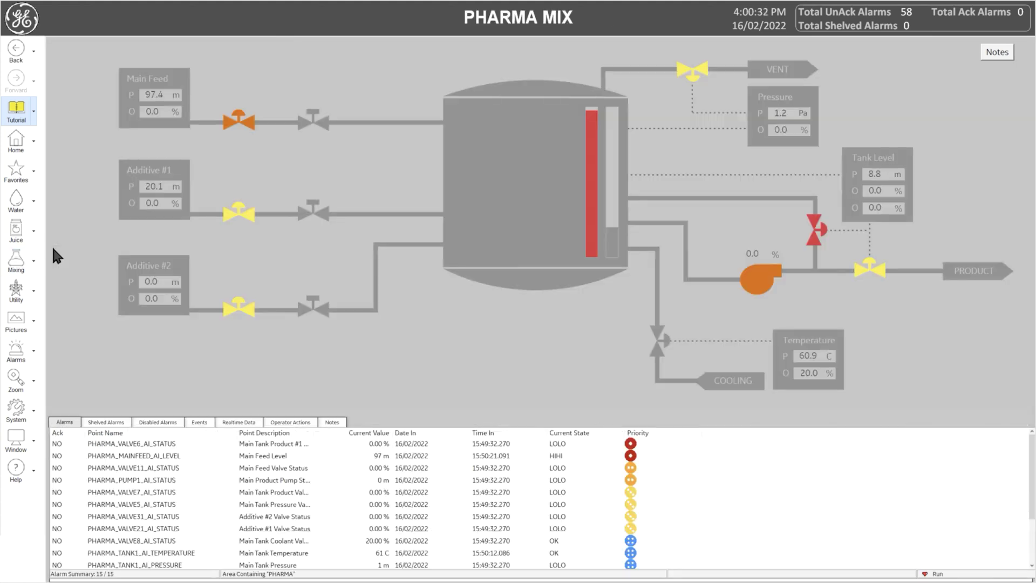
click(33, 405)
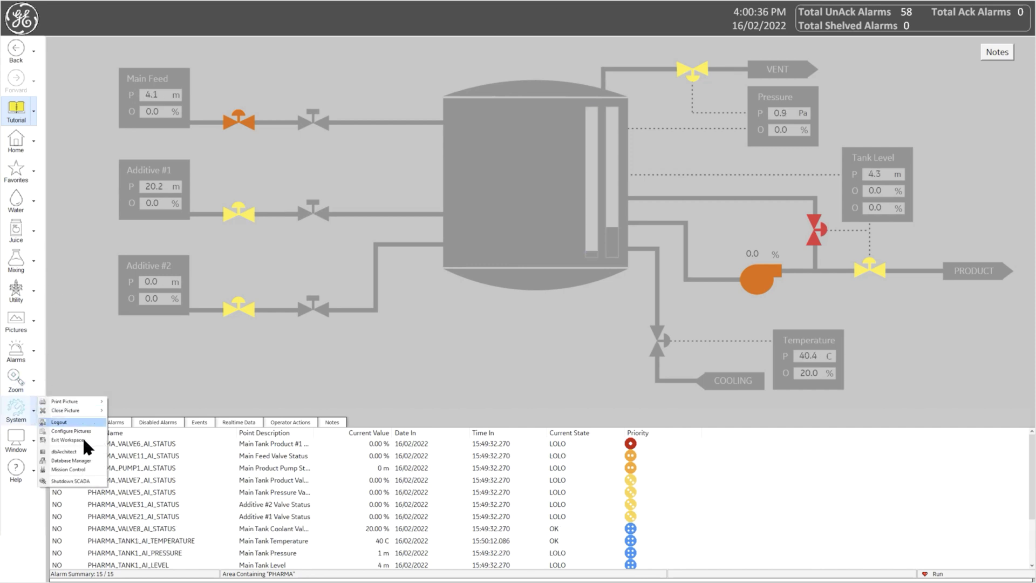
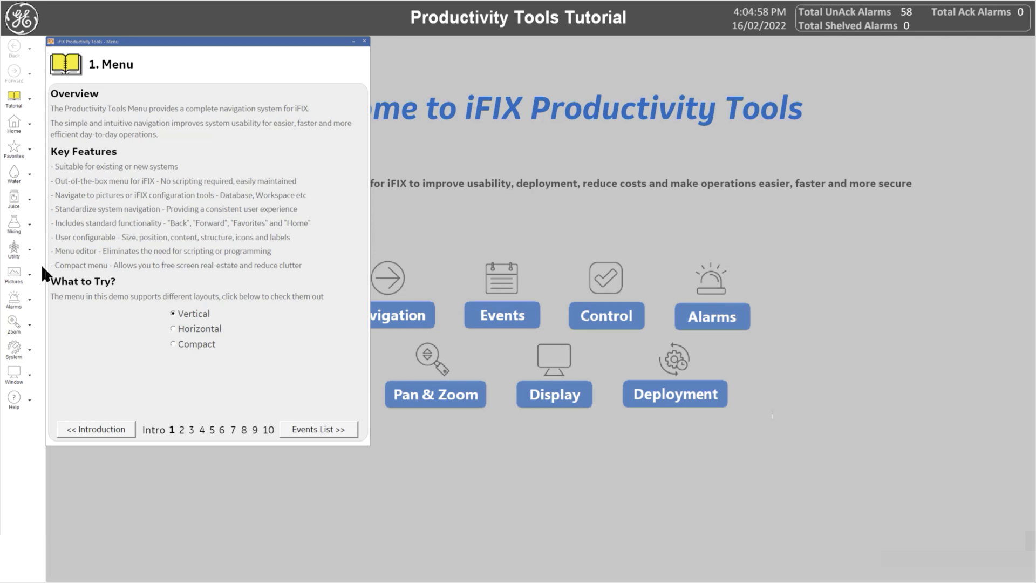
Switch the tutorial's demo menu to the Horizontal layout.
click(192, 326)
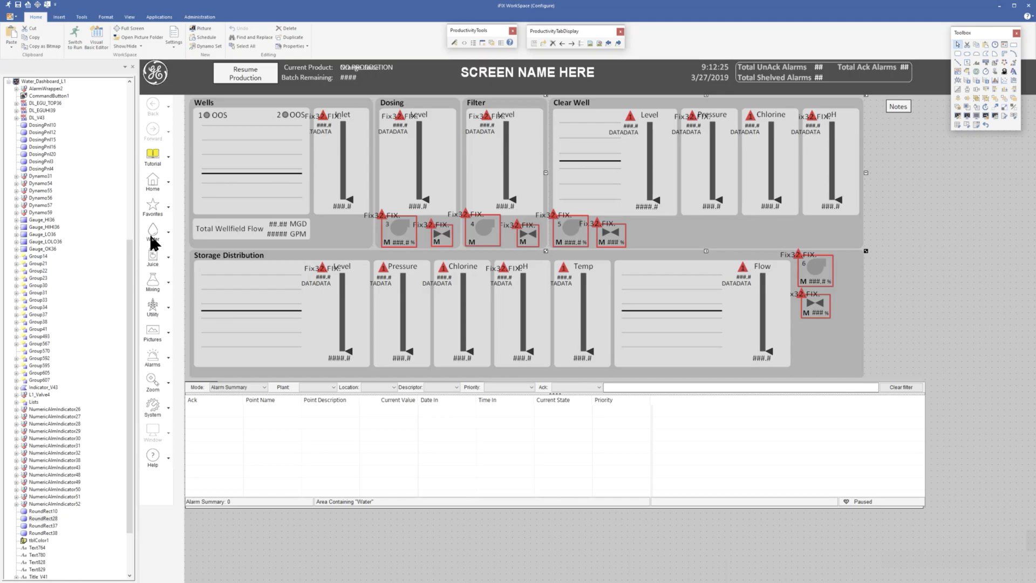
Remove the Tutorial button from the Catapult menu's Layout current buttons and apply.
right_click(150, 238)
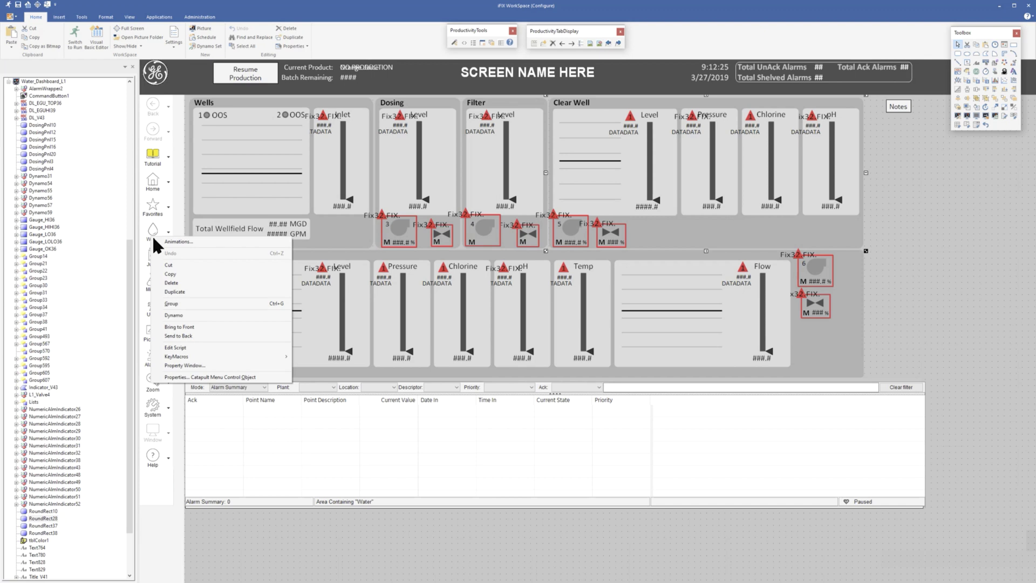
click(209, 377)
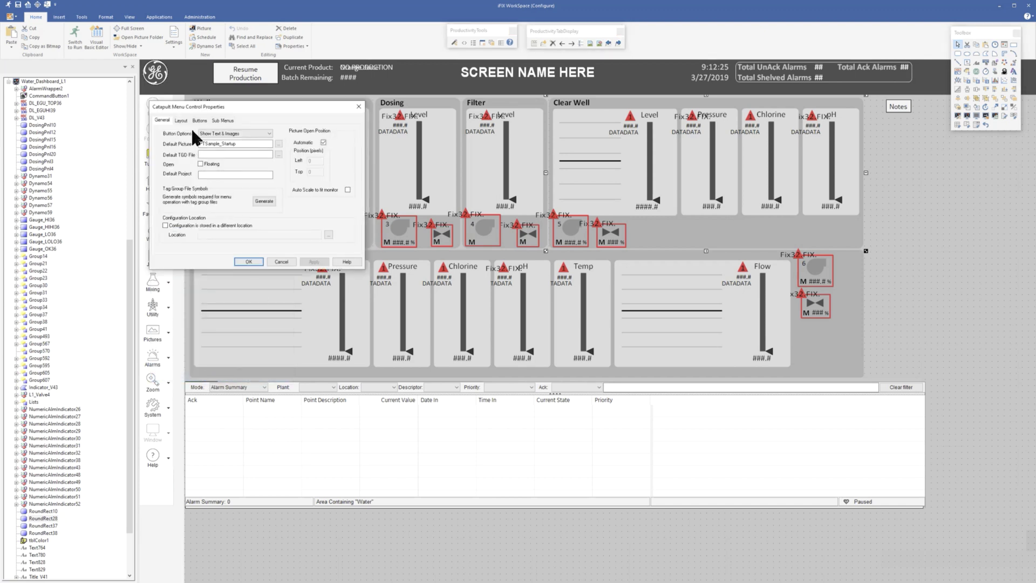
click(180, 120)
click(287, 173)
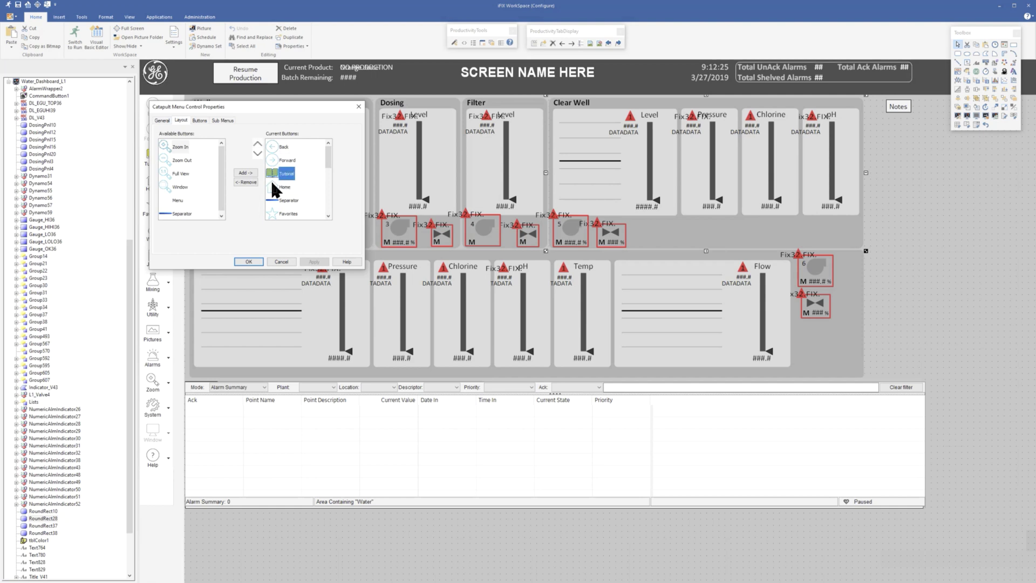
click(246, 181)
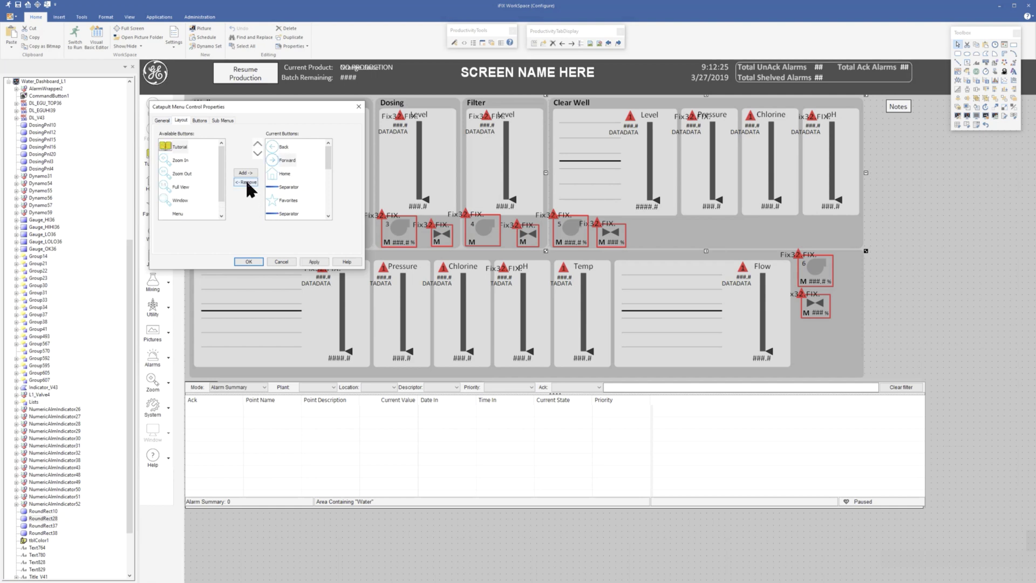
click(249, 261)
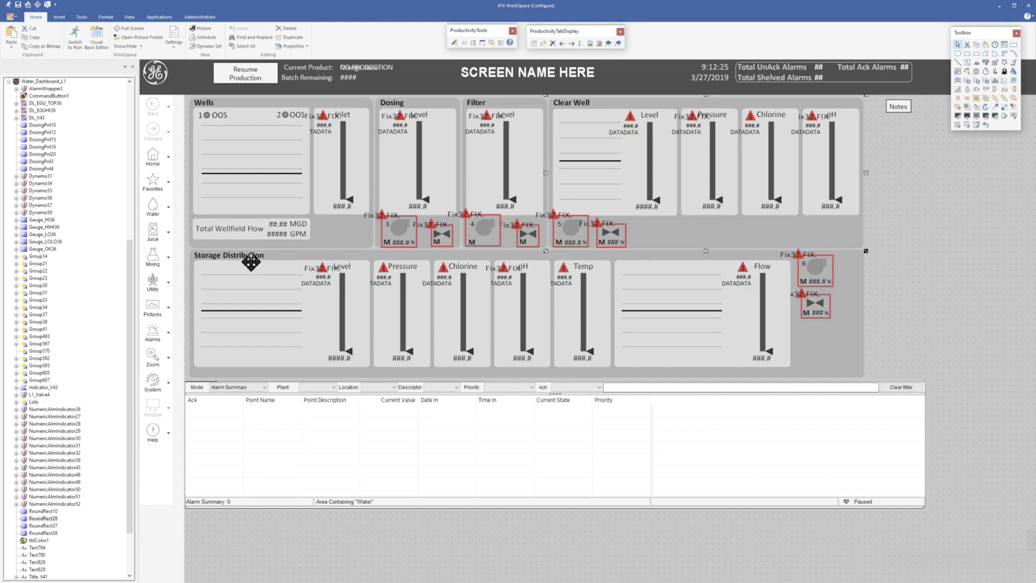
Reopen Catapult menu properties and review the Sub Menus, Buttons, Layout and General tabs.
right_click(153, 268)
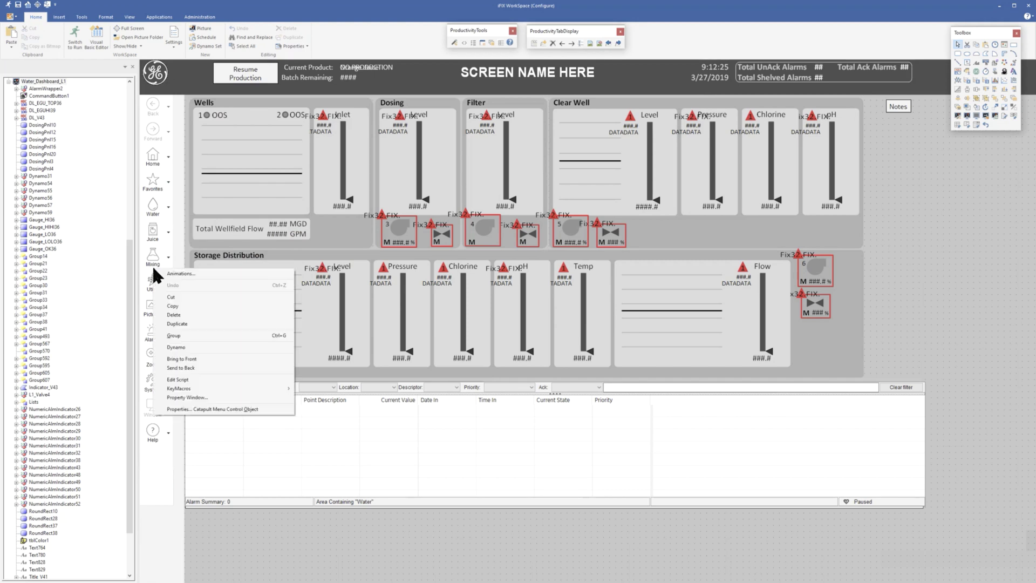
click(224, 408)
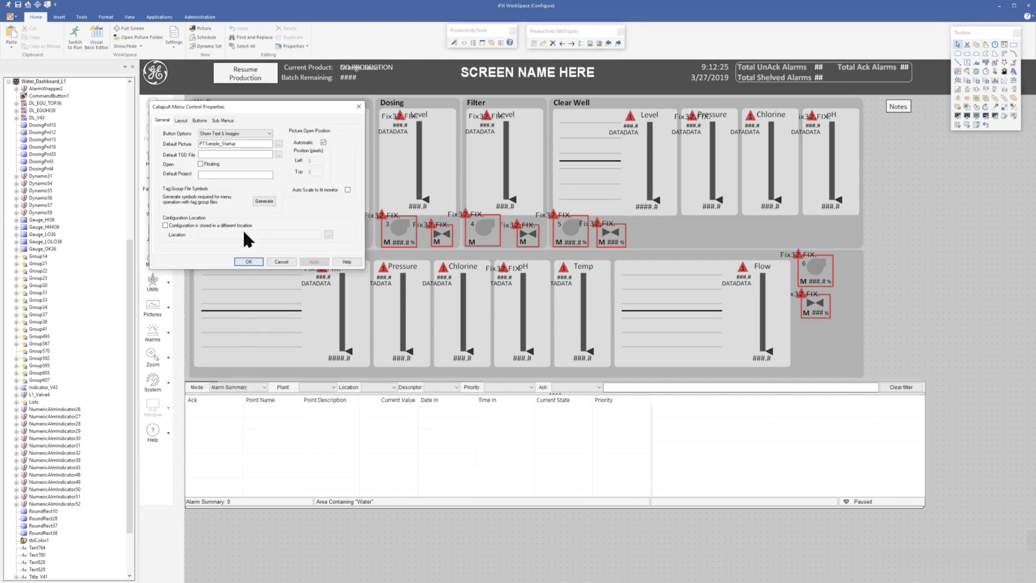
click(225, 119)
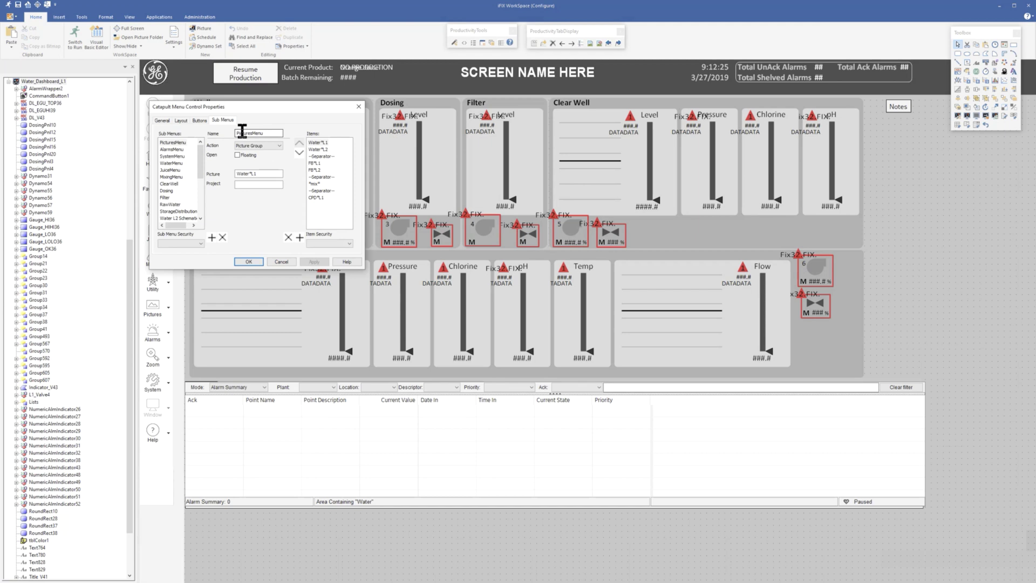
click(200, 120)
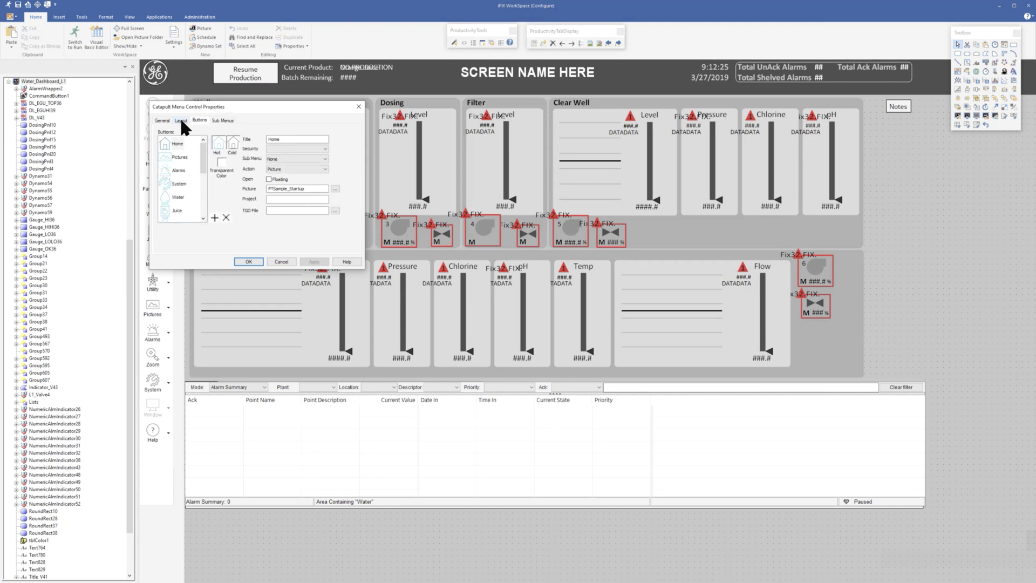
click(181, 118)
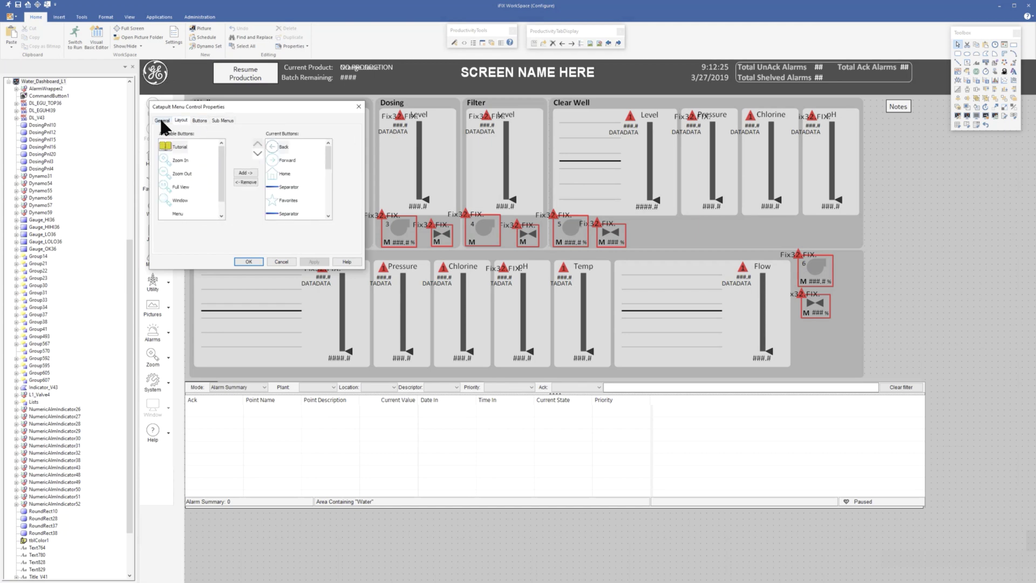
click(162, 120)
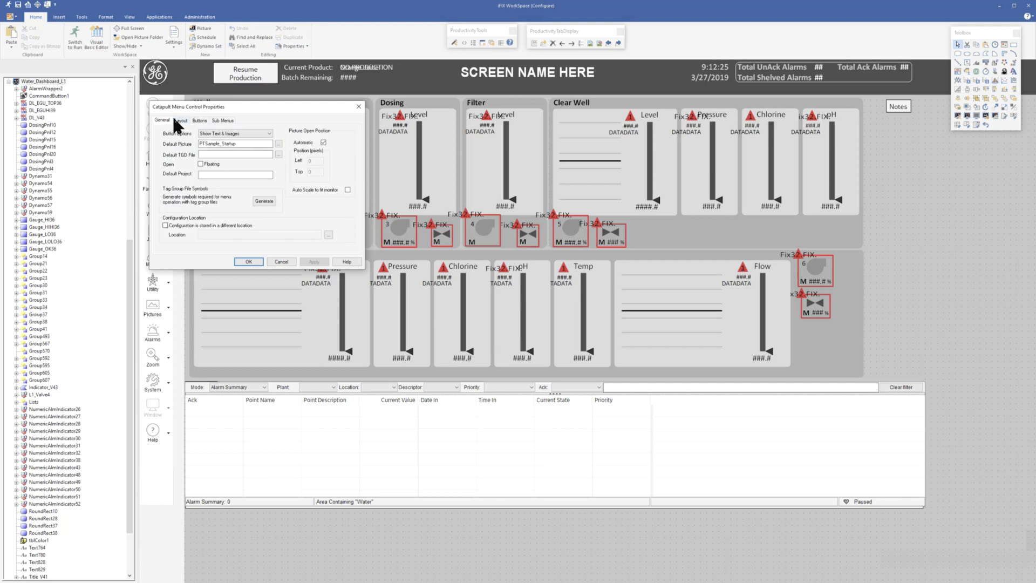